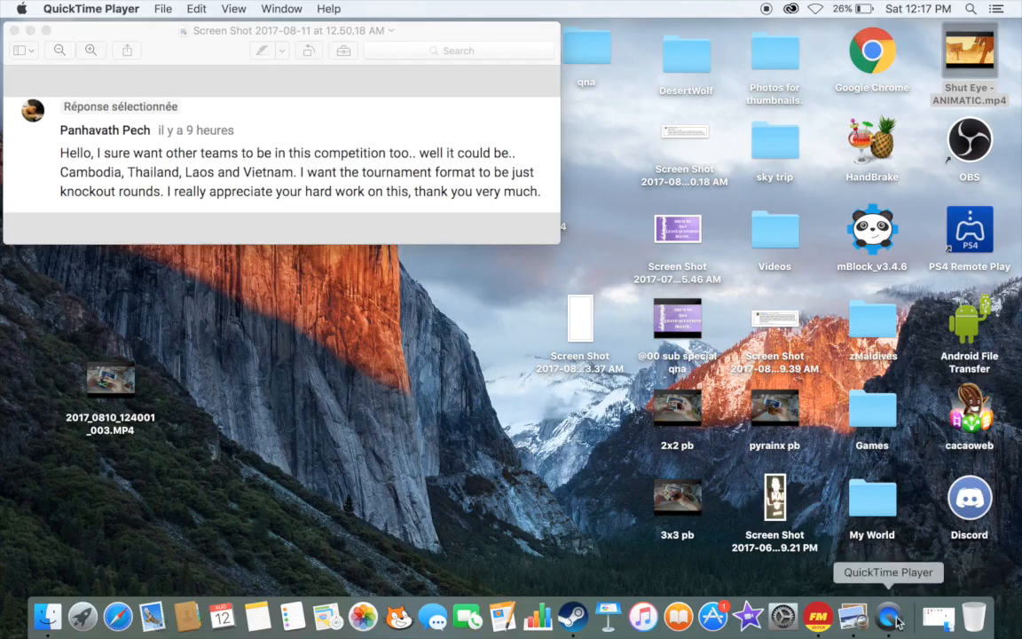
Step: Switch to Editor 2016 and review the Asia continent rules' general settings and the nations supplying the qualification system
click(811, 632)
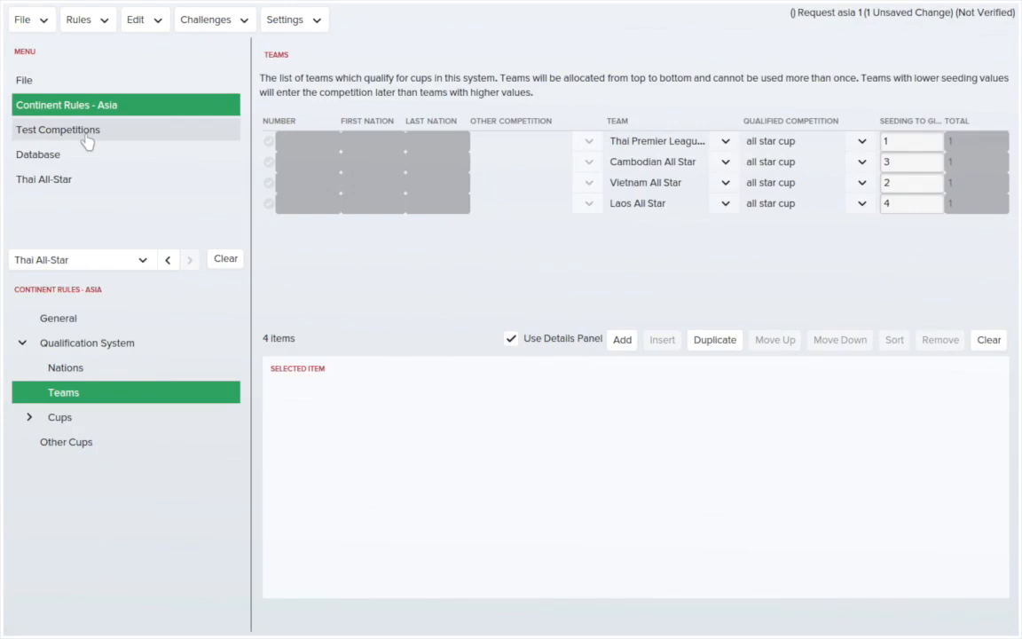
click(138, 318)
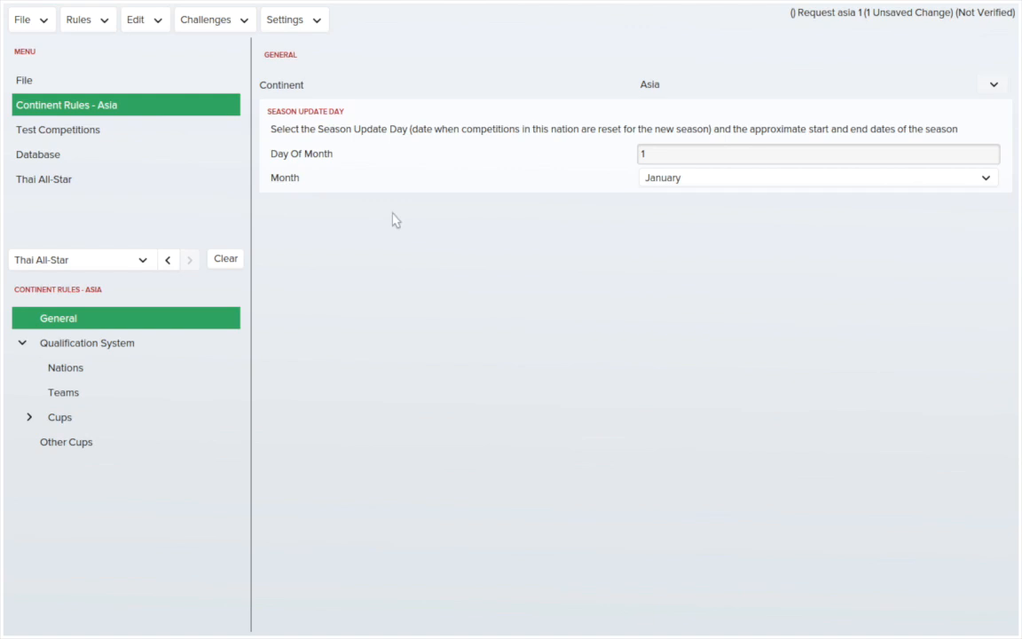
click(125, 341)
click(125, 342)
click(125, 342)
click(116, 325)
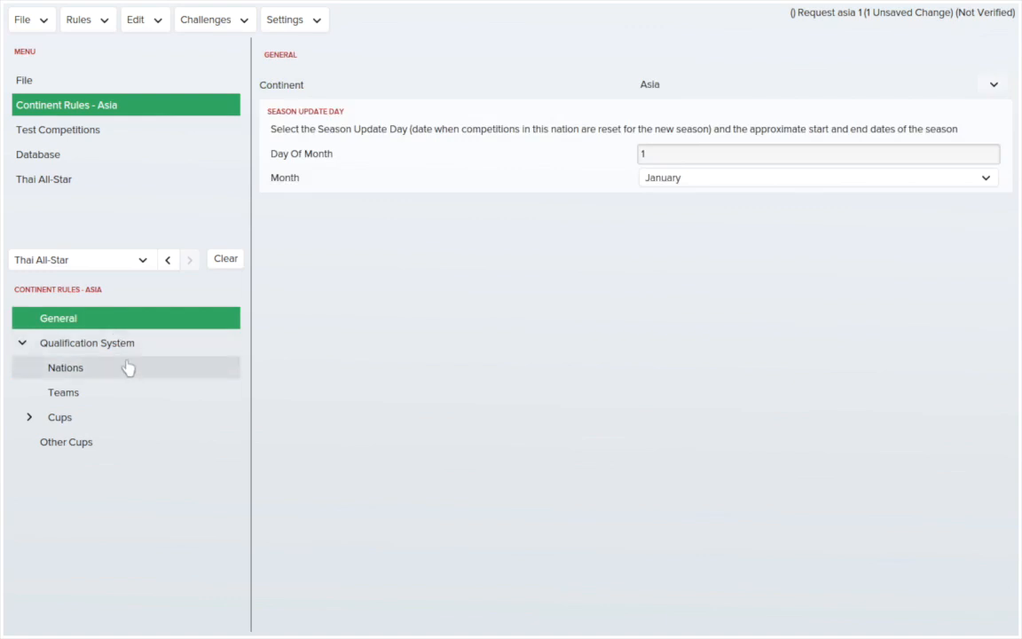
click(127, 368)
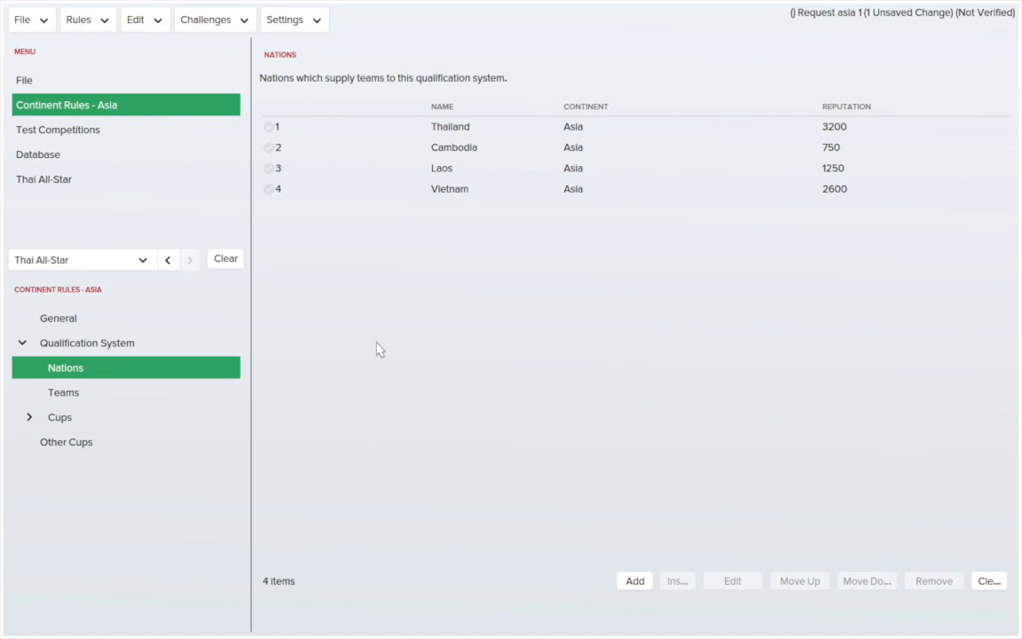
Step: Examine the qualifying teams list and the type options for the Thai Premier League All-Star entry, keeping Specific Team
click(216, 396)
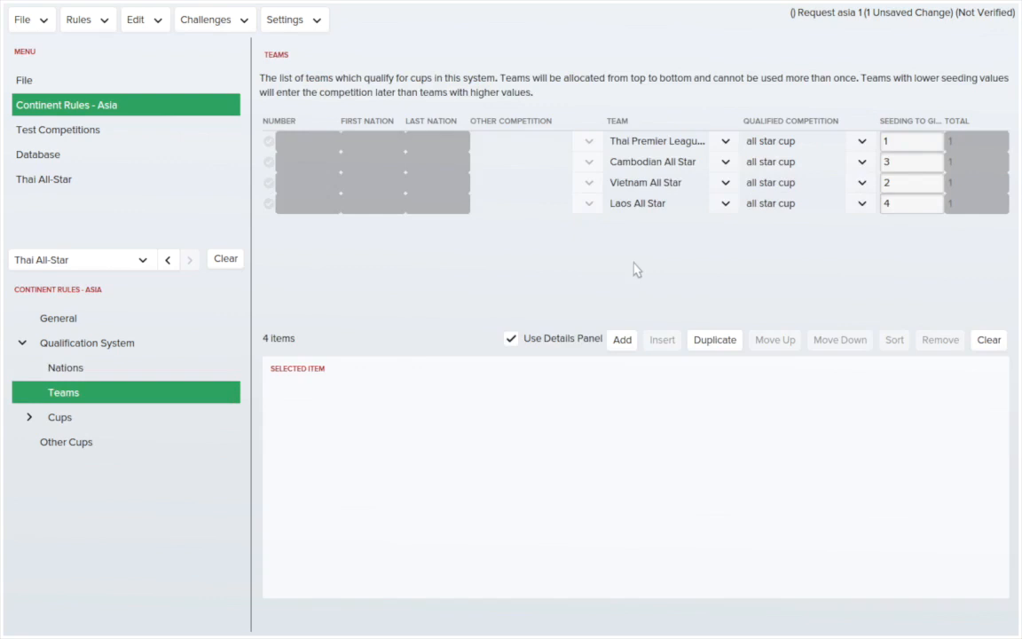
click(657, 145)
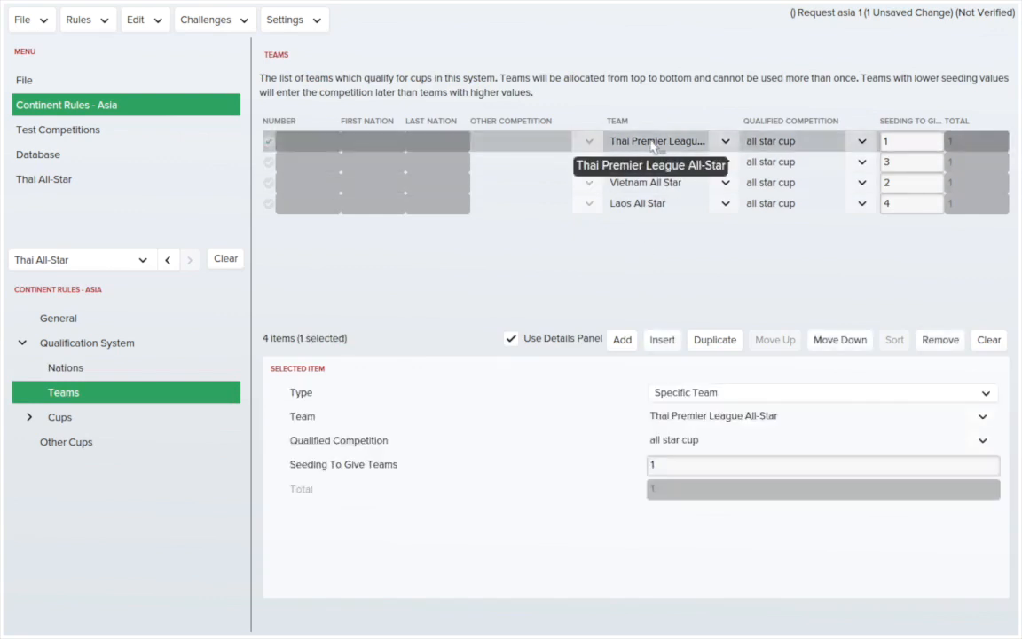
click(683, 398)
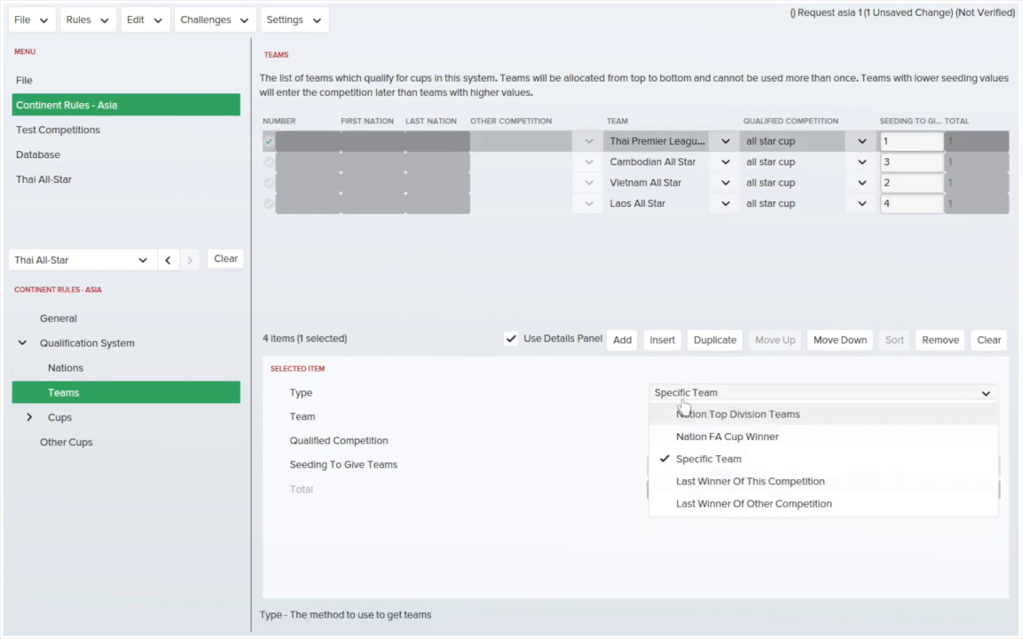
click(554, 462)
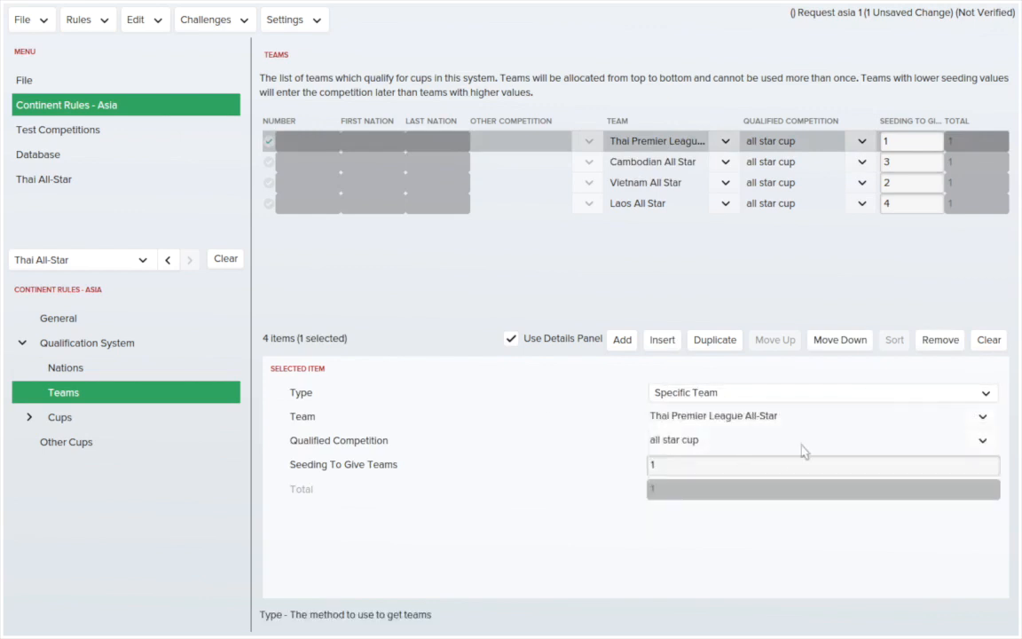
Step: Expand the qualification system's cups and check the general settings of the all star cup
click(88, 420)
click(96, 444)
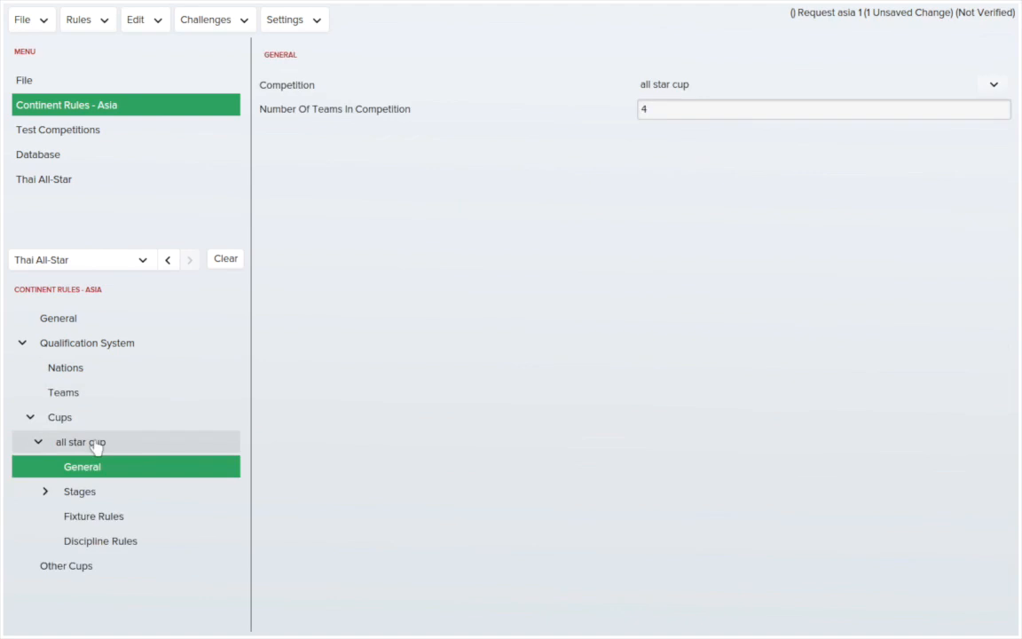
click(88, 416)
Step: Open the Thai Premier League All-Star record from the qualifying teams and review its details, board and players
click(87, 393)
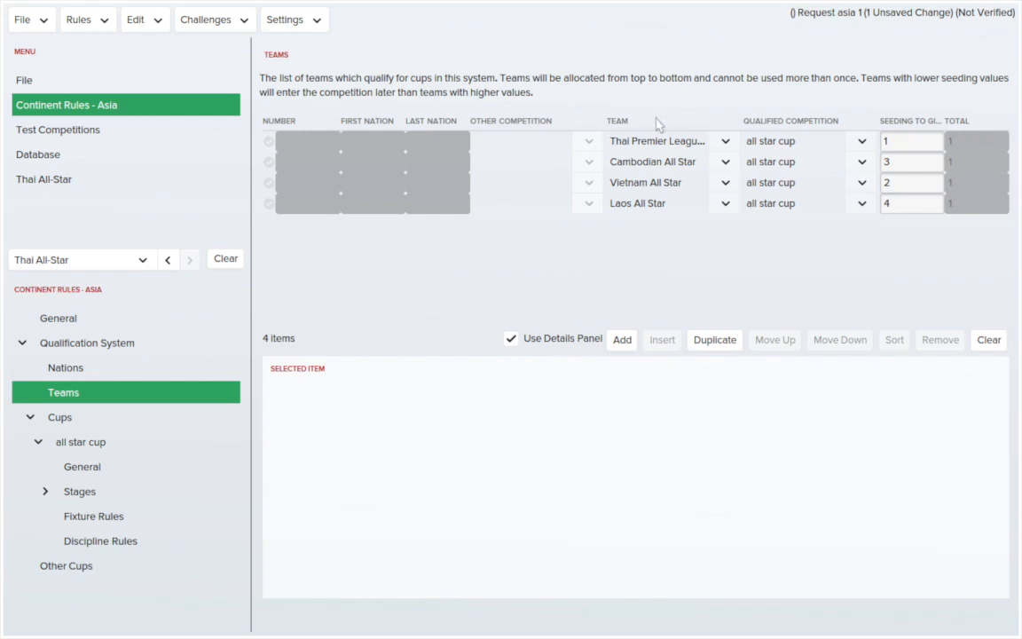
click(663, 140)
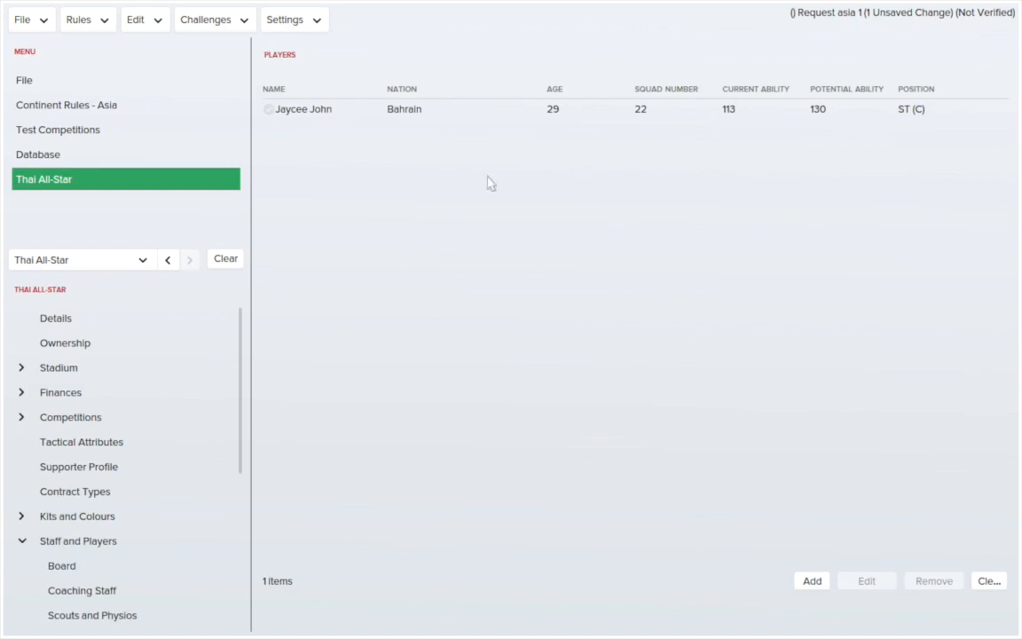
click(113, 321)
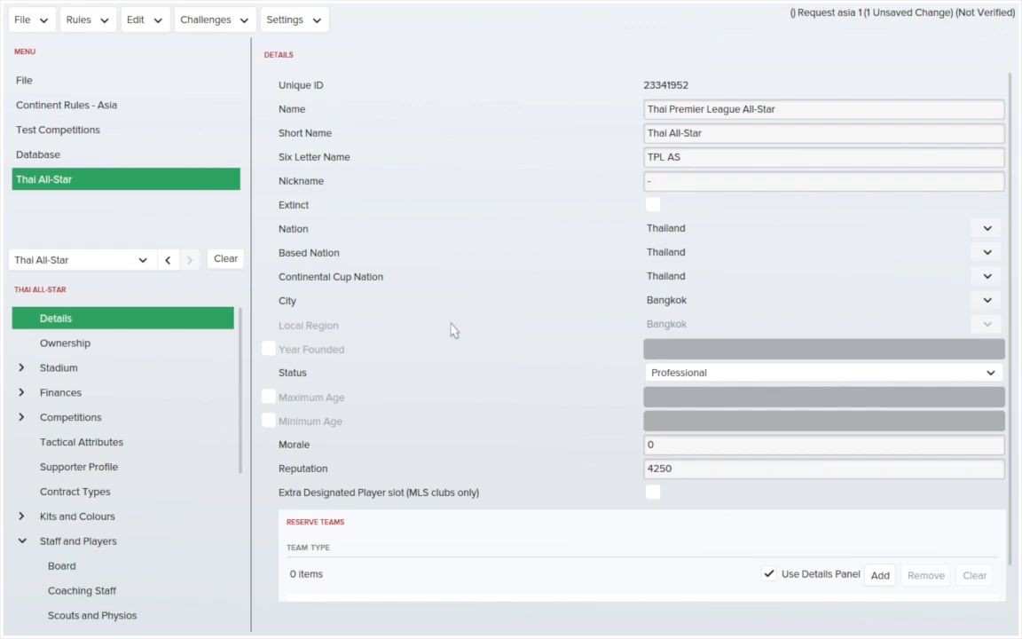
click(166, 538)
scroll(166, 540, down, 3)
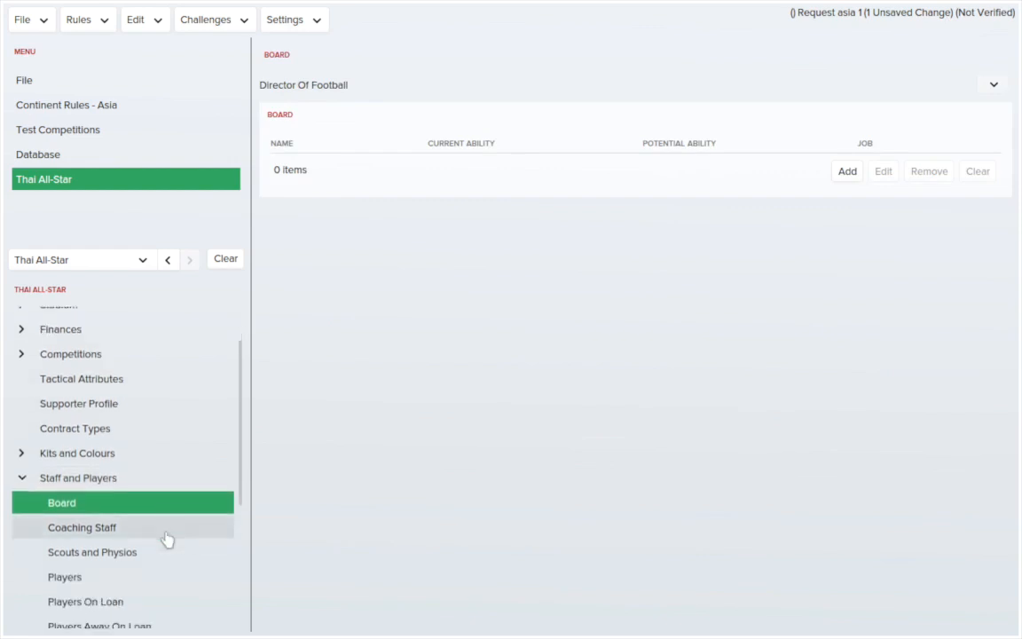
click(100, 466)
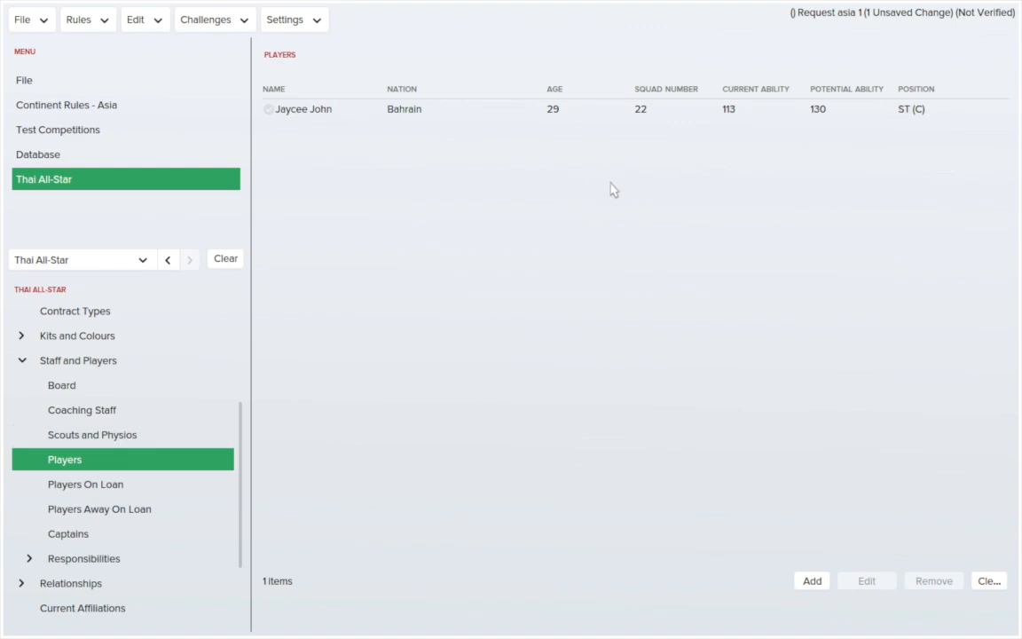
Step: Return to the Asia continent rules and examine the all star cup's general settings and its Semi Final and Grand Final knockout rounds
click(138, 103)
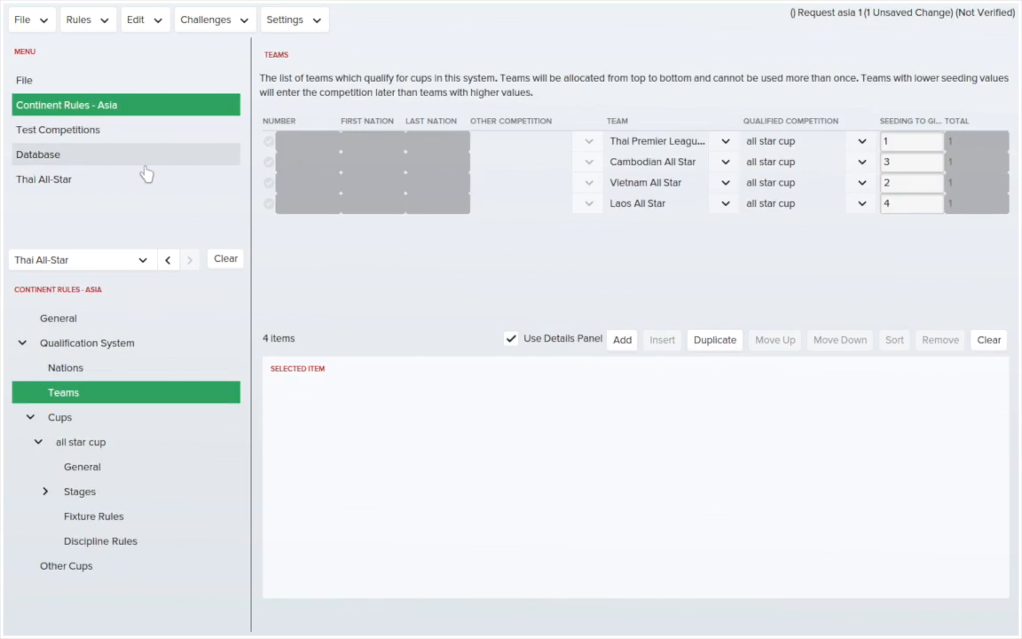
click(164, 436)
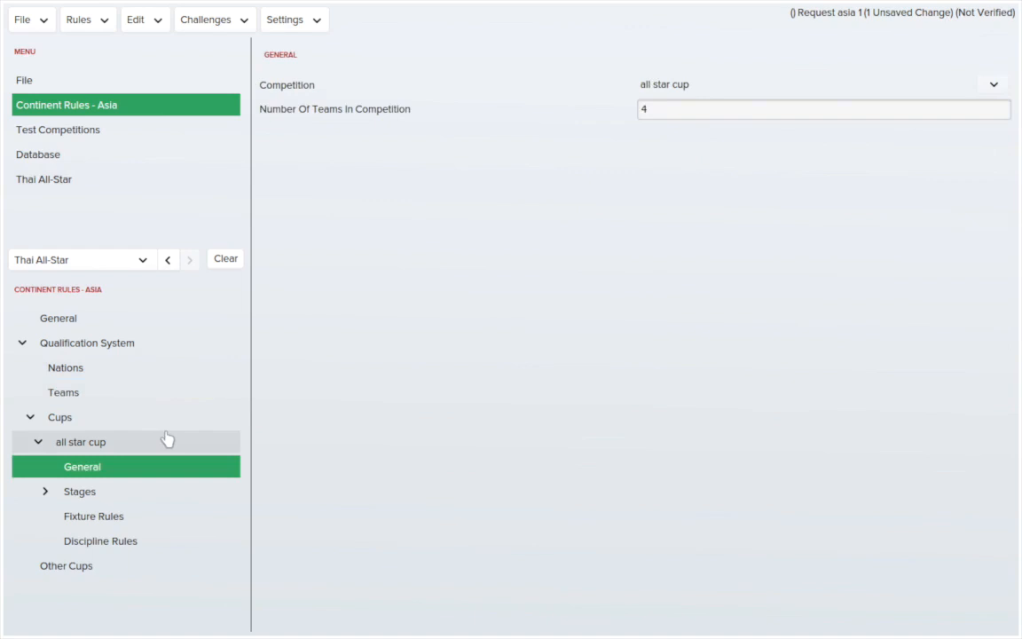
click(141, 493)
click(148, 516)
click(162, 541)
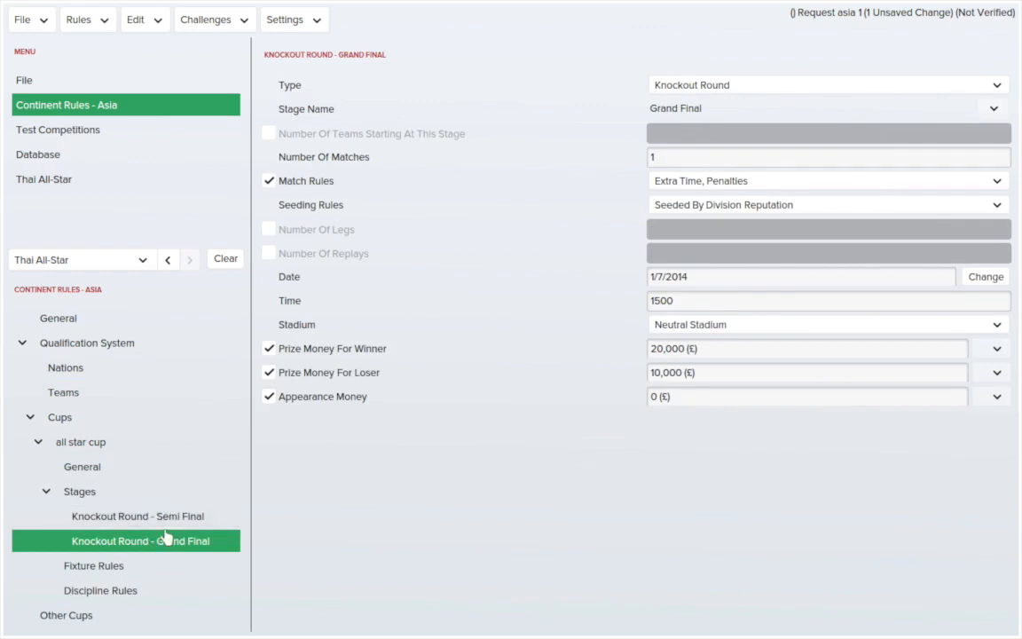
click(159, 517)
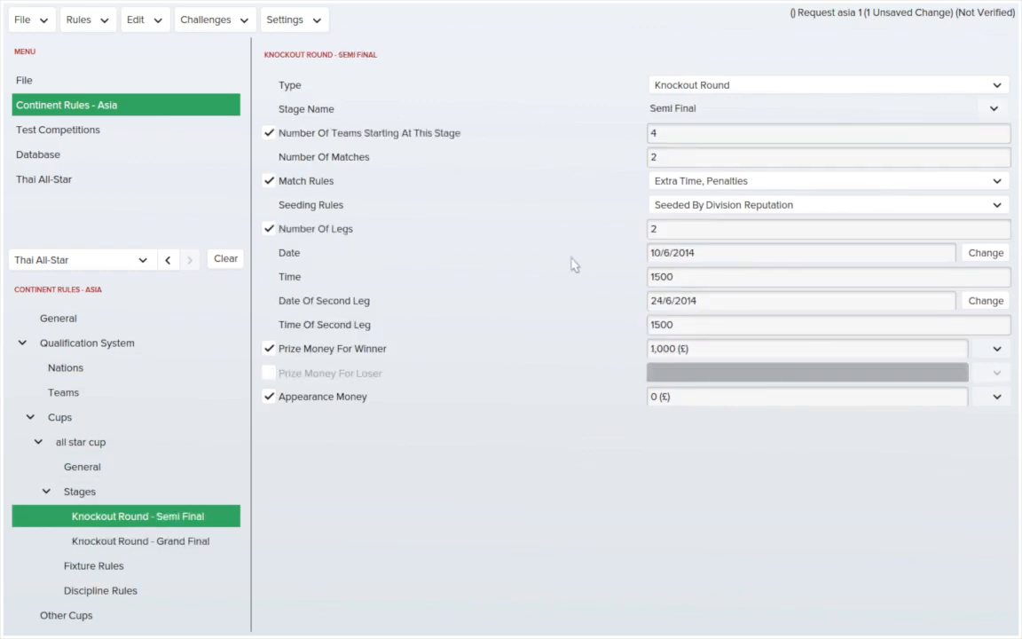
click(213, 542)
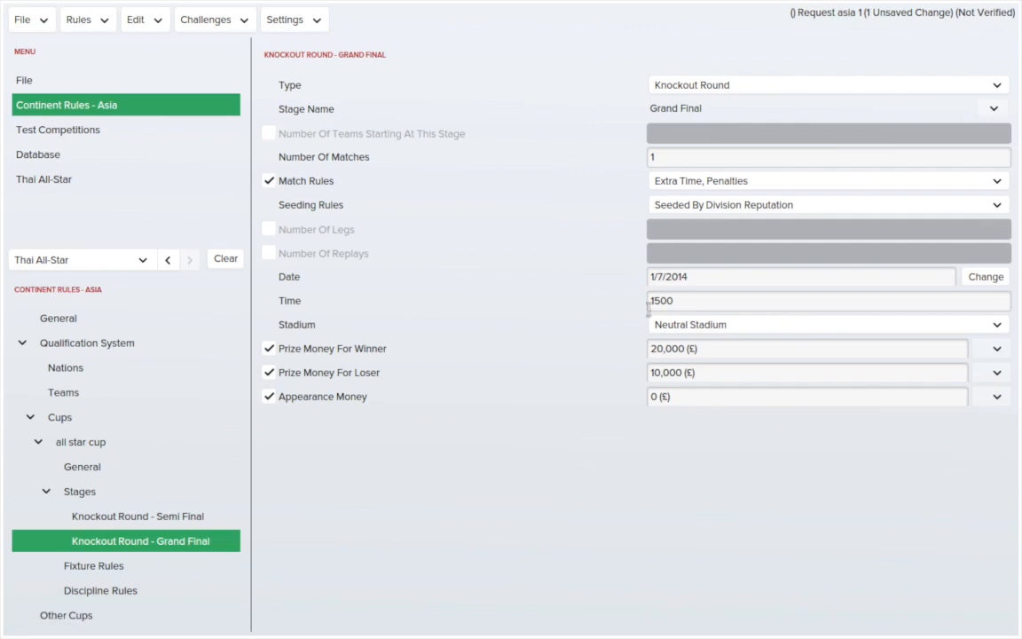
click(97, 518)
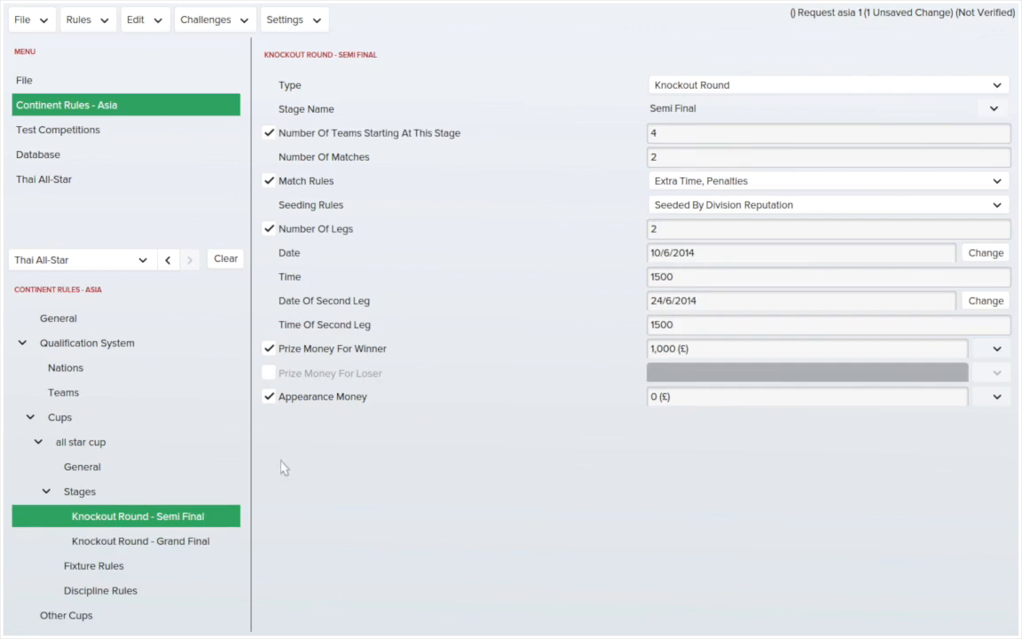
click(144, 465)
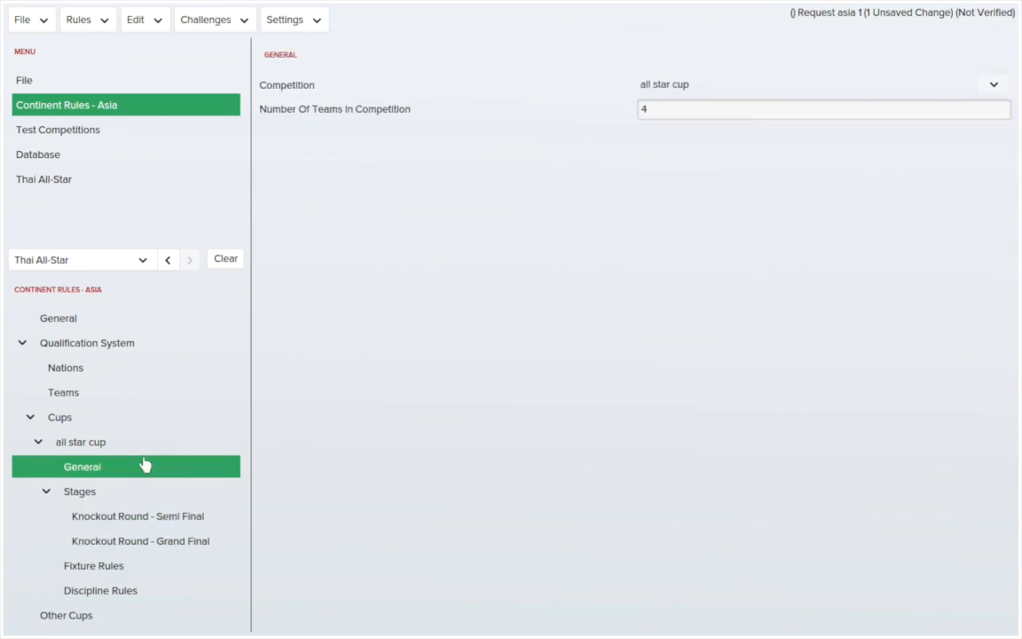
Step: Collapse the cup entries, recheck the qualification system's teams and nations, and collapse the qualification system
double_click(131, 444)
double_click(104, 419)
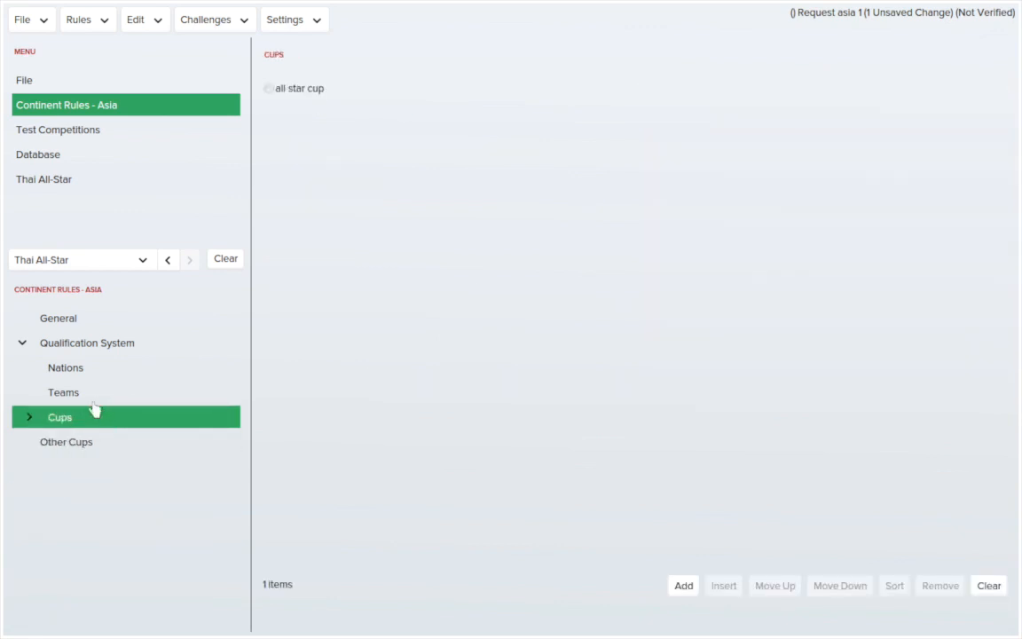
click(92, 396)
click(91, 370)
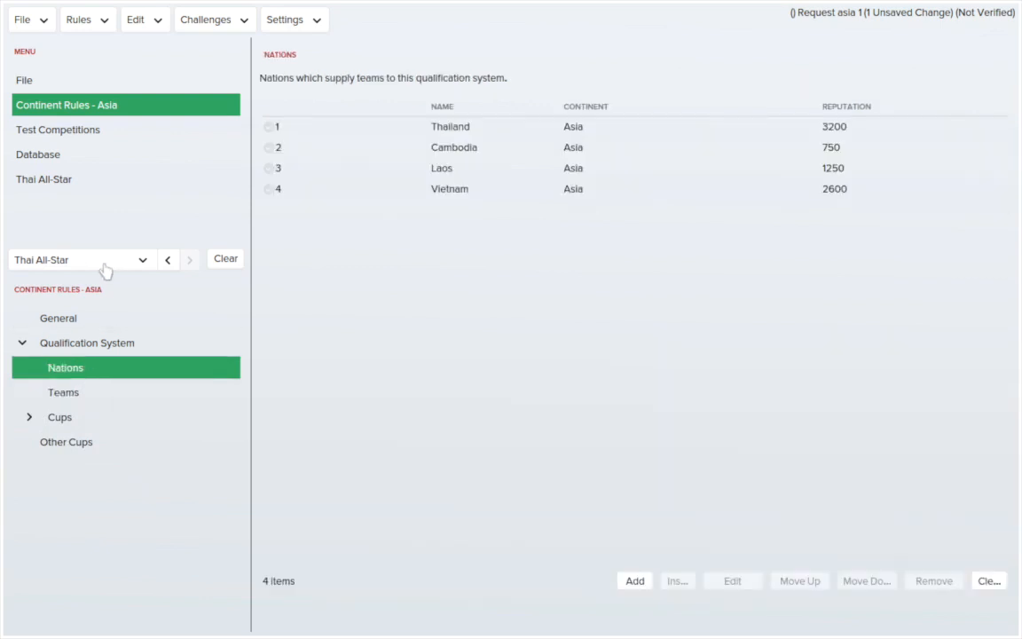
double_click(99, 341)
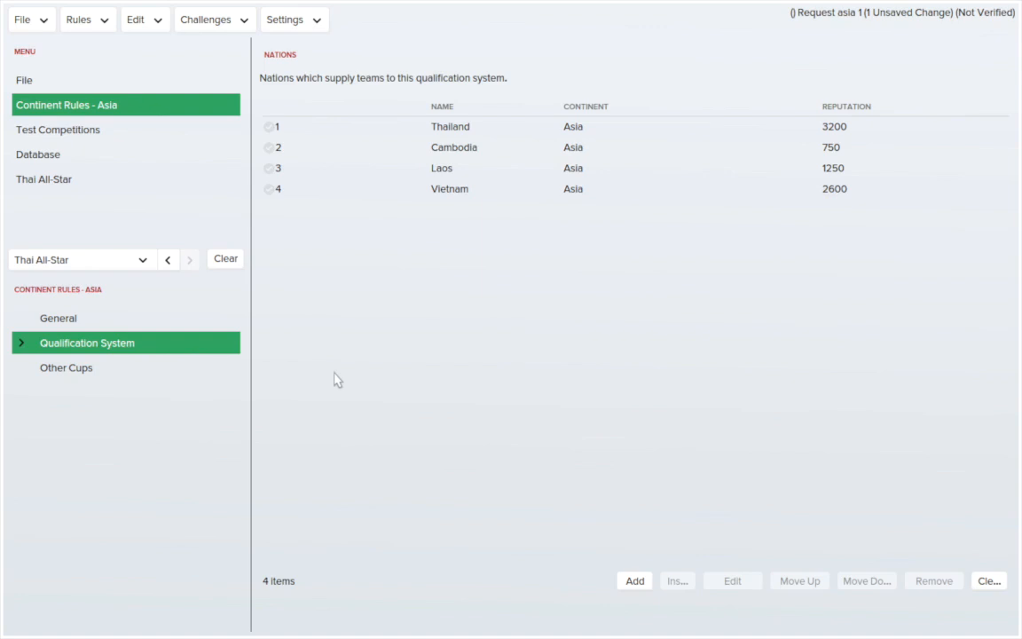
Step: Look over the Thai All-Star squad and the competitions section of the database
click(34, 186)
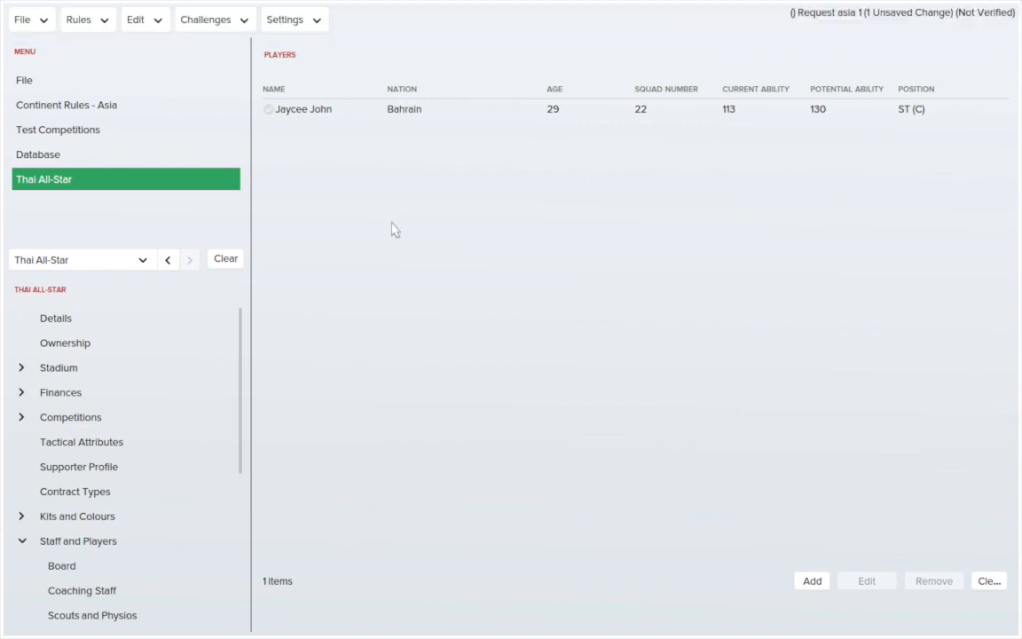
click(133, 149)
click(152, 181)
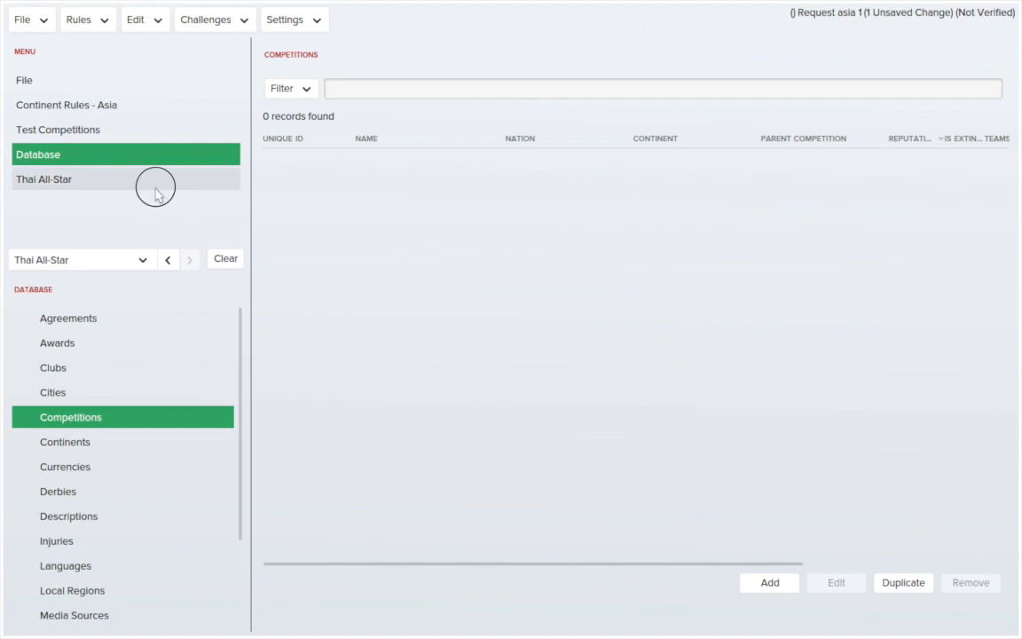
Step: Go back to the Asia continent rules and review the qualifying teams and the all star cup's general settings
click(55, 108)
click(107, 392)
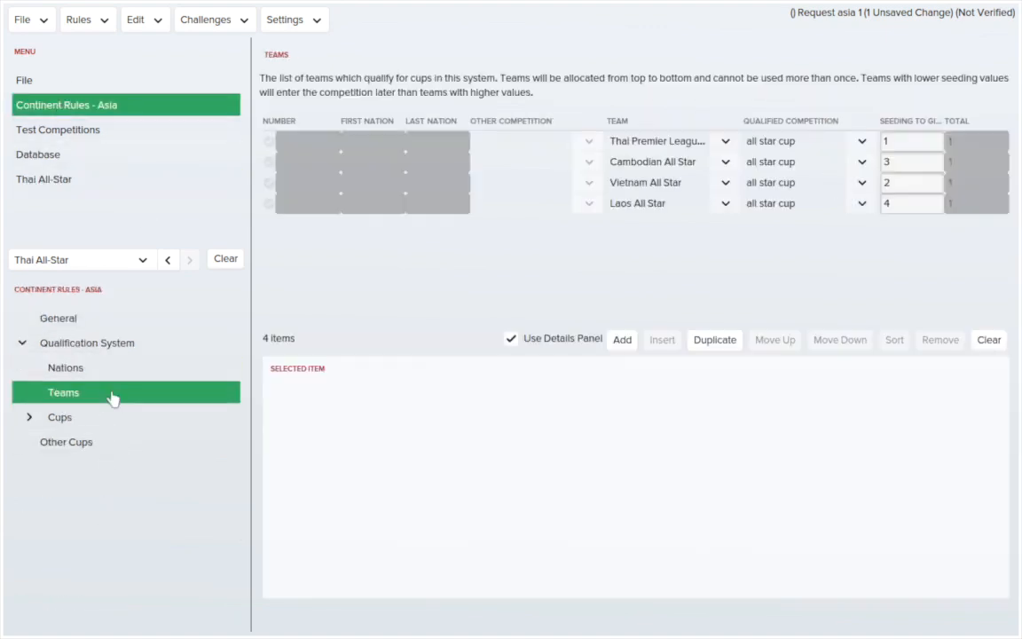
click(127, 415)
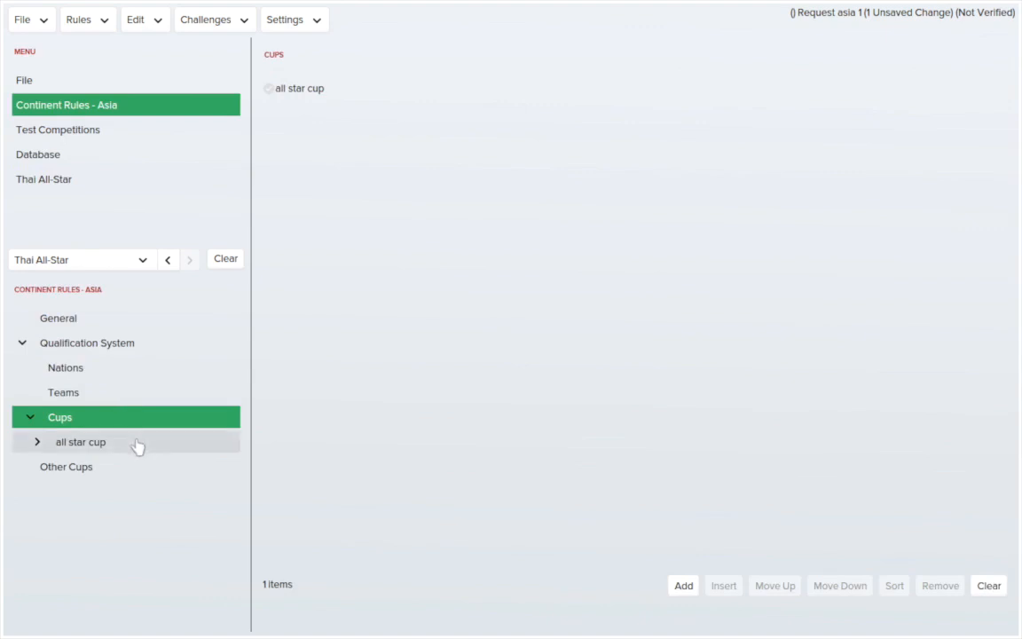
click(138, 443)
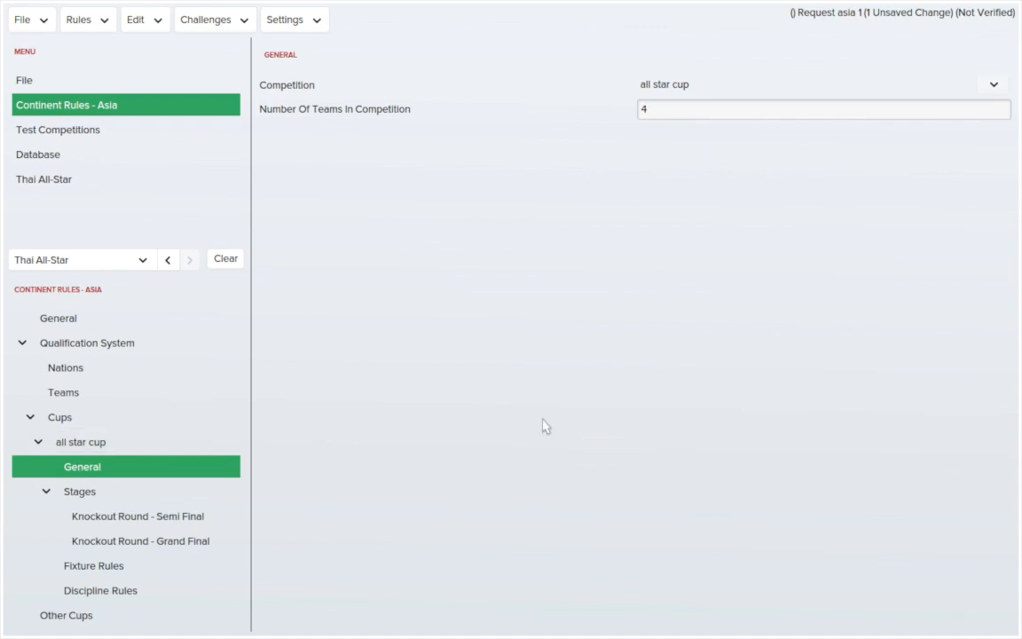
mouse_move(891, 4)
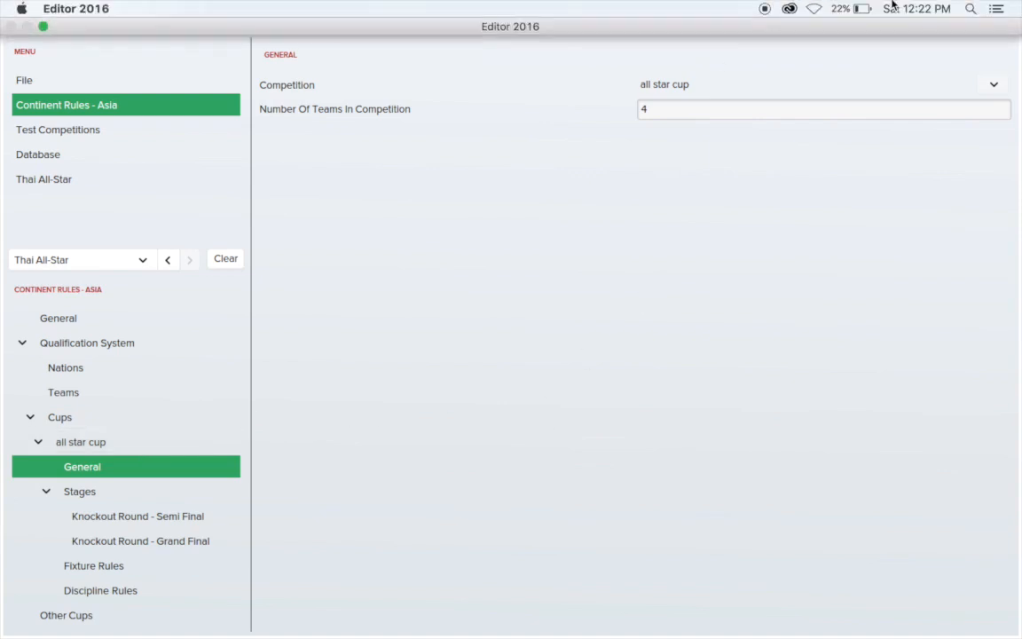